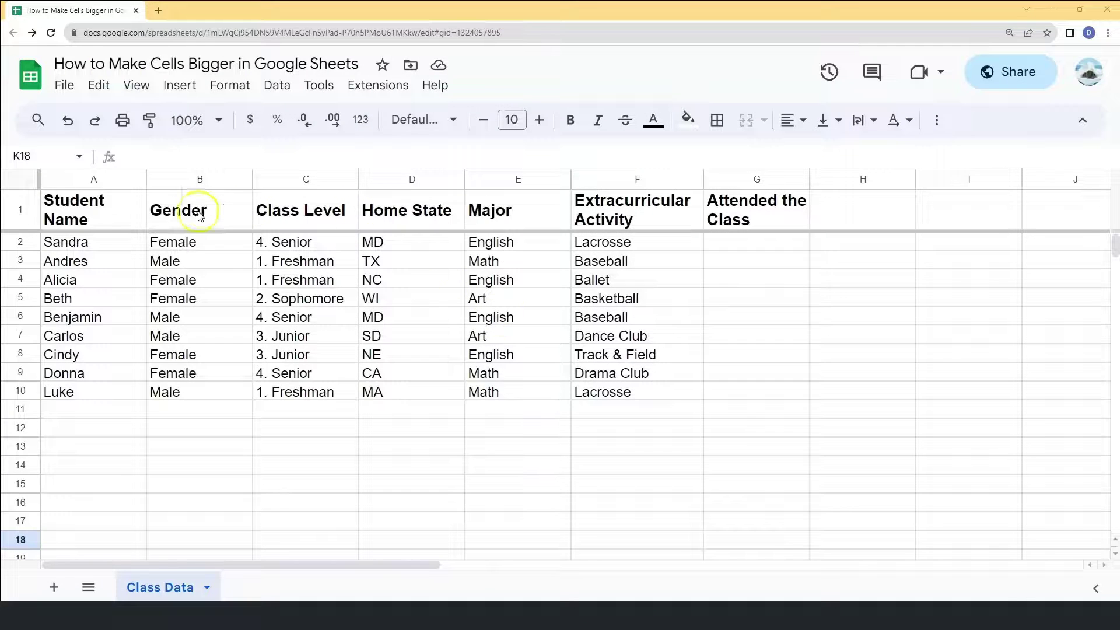
Drag rows 2 and 3 slightly taller and stretch row 4 far taller than the rest
key("Left")
key("Up")
key("Up")
key("Up")
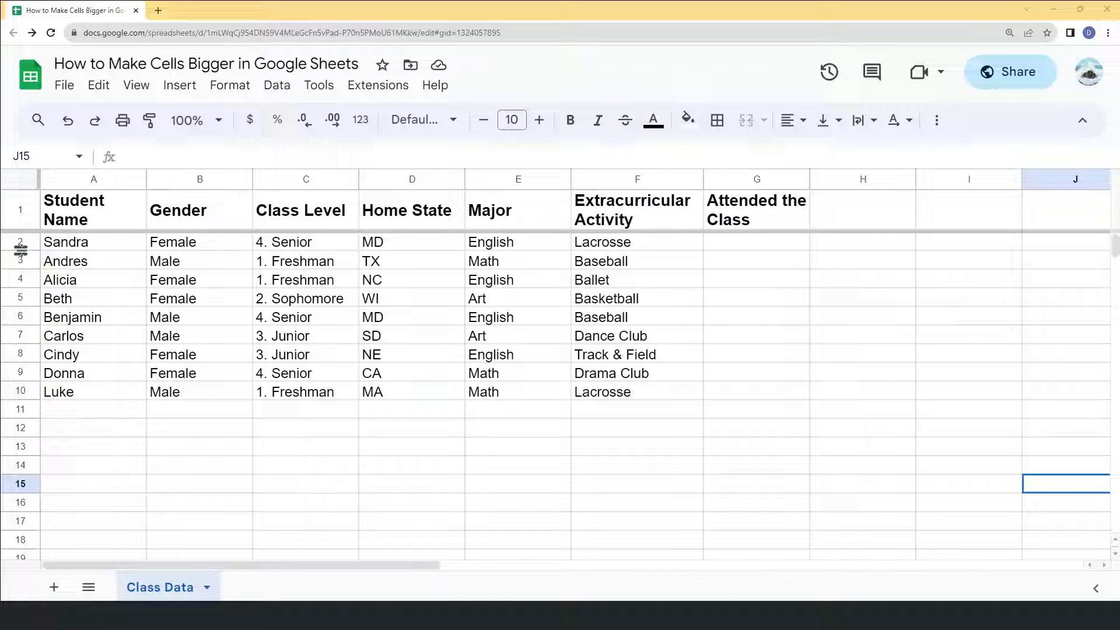
left_click_drag(20, 250, 23, 273)
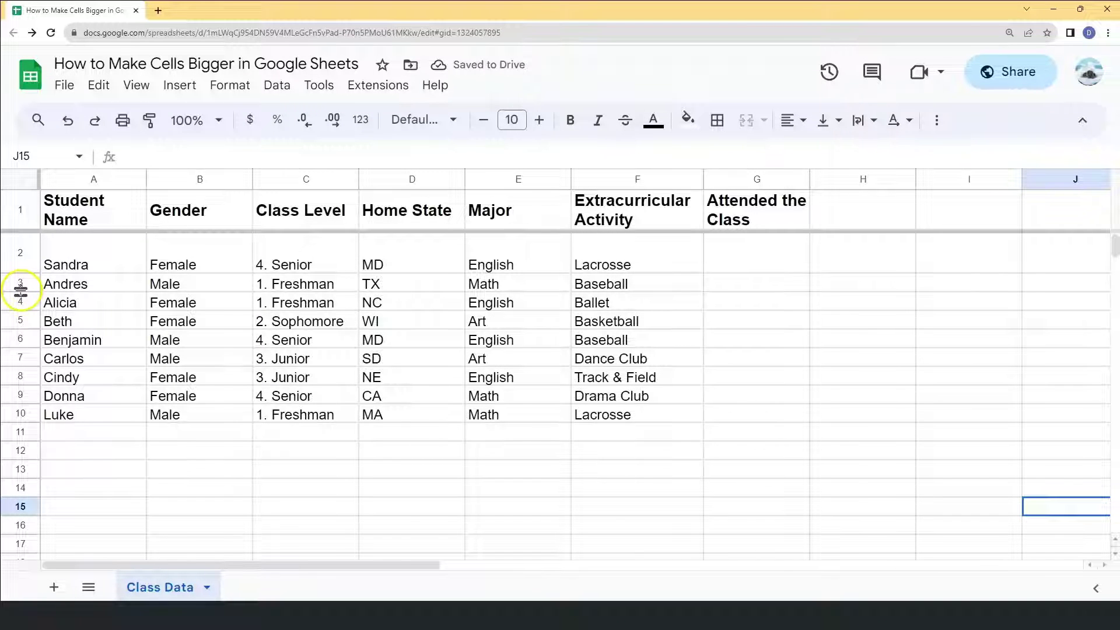
left_click_drag(21, 290, 23, 316)
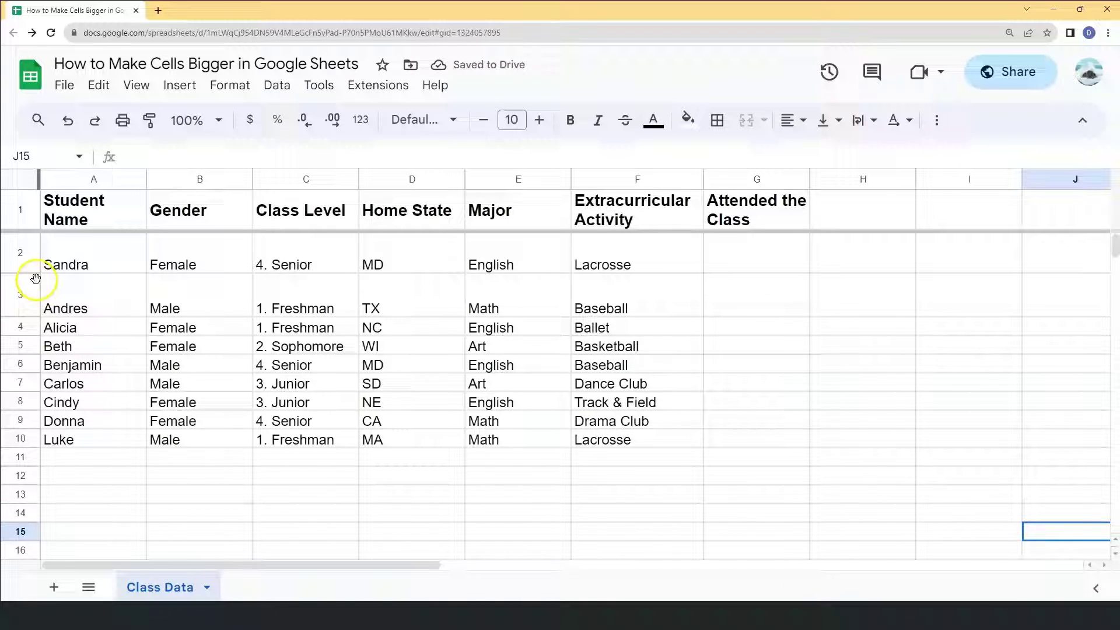
left_click_drag(20, 336, 20, 336)
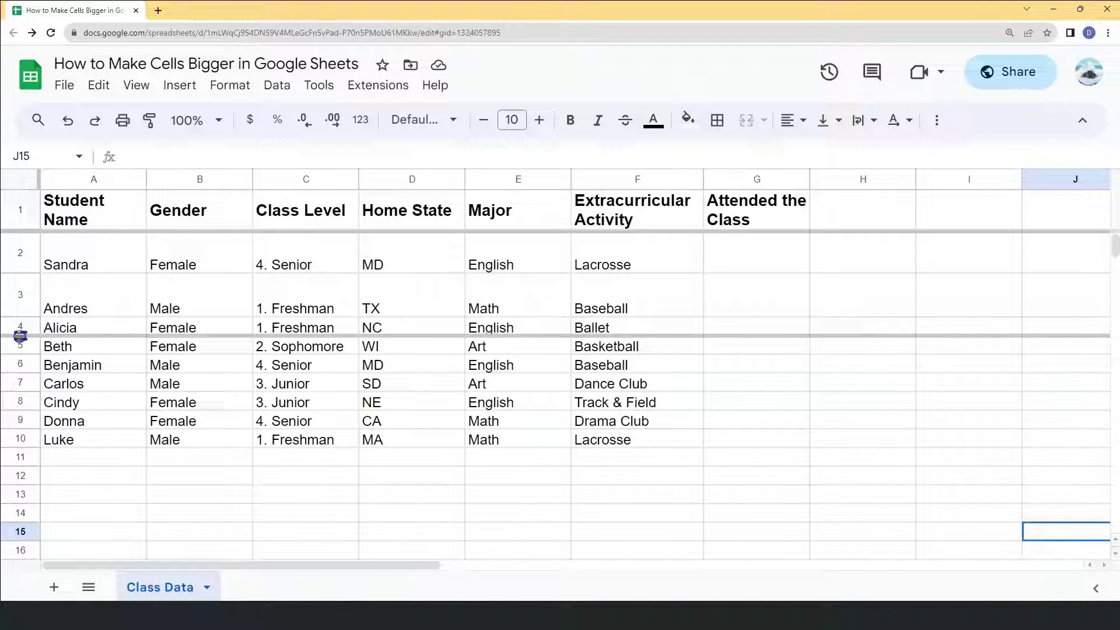
left_click_drag(20, 336, 27, 473)
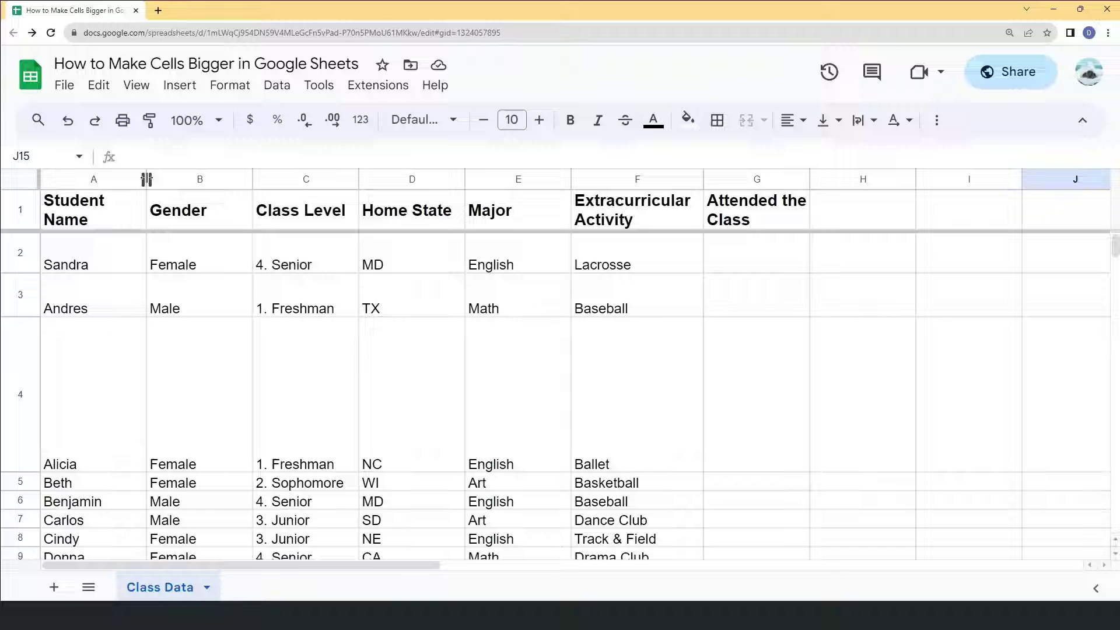
Widen columns A, B and C by dragging their header borders so 'Student Name' fits
left_click_drag(146, 179, 147, 186)
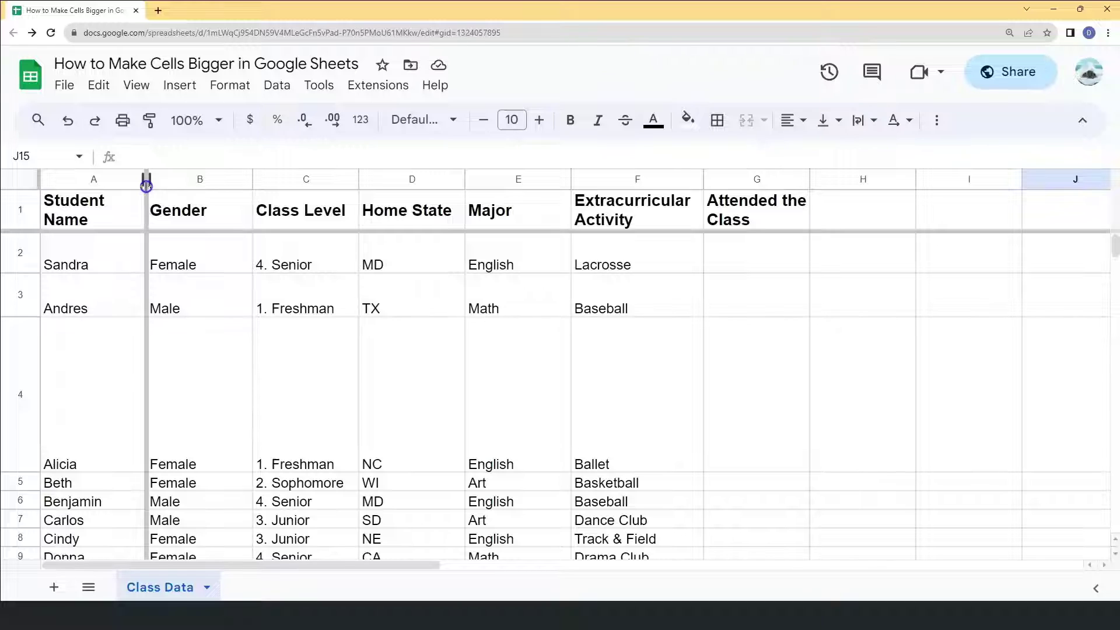
left_click_drag(146, 185, 206, 181)
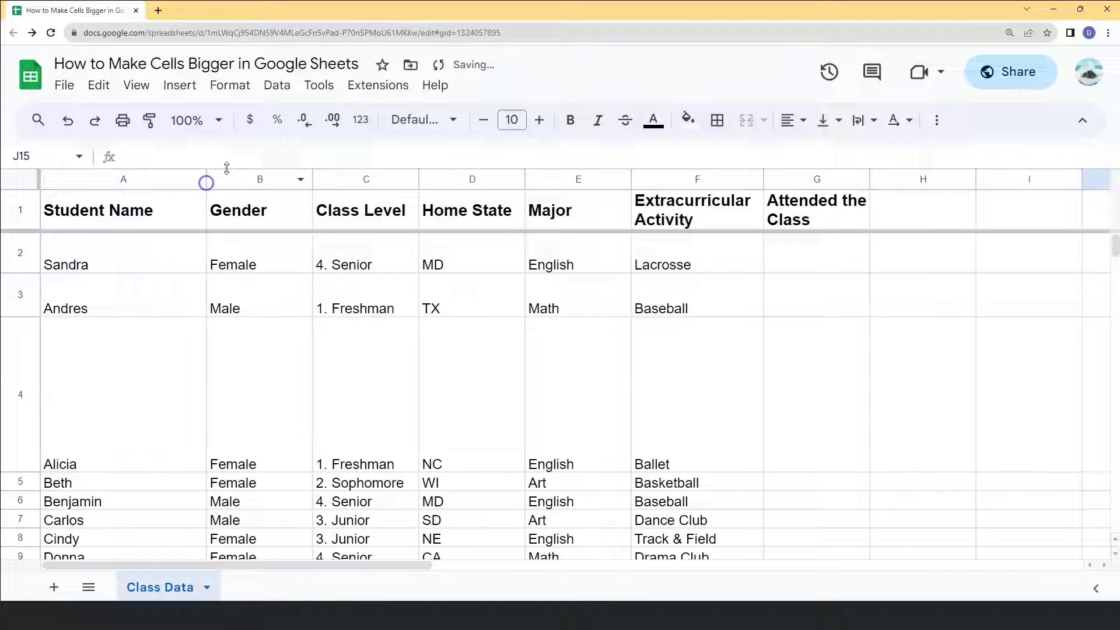
left_click_drag(313, 179, 393, 180)
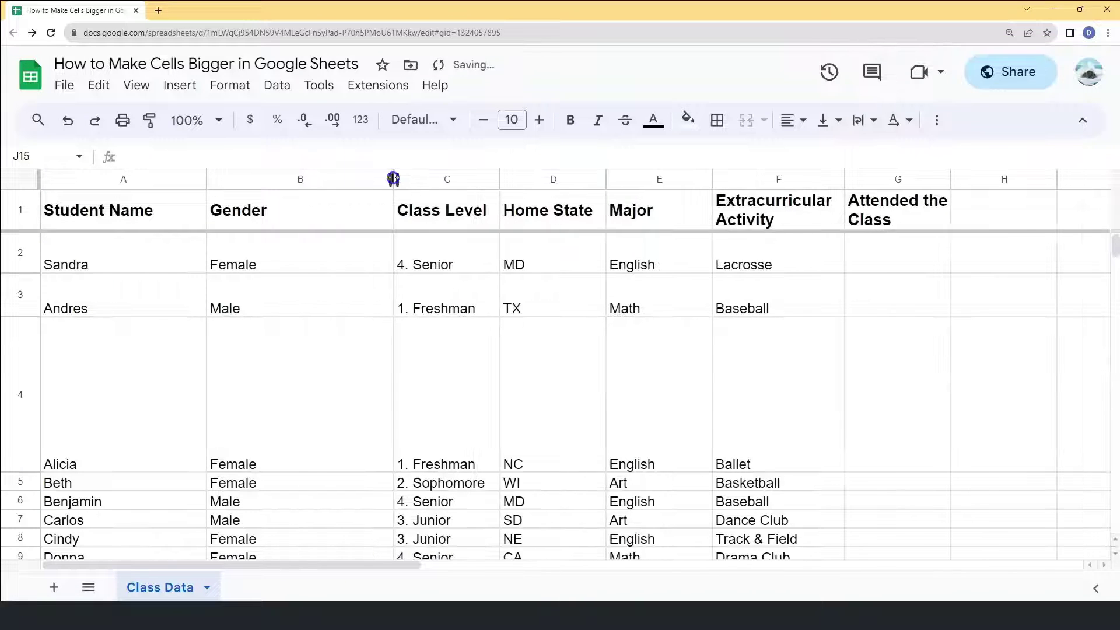
left_click_drag(498, 180, 599, 180)
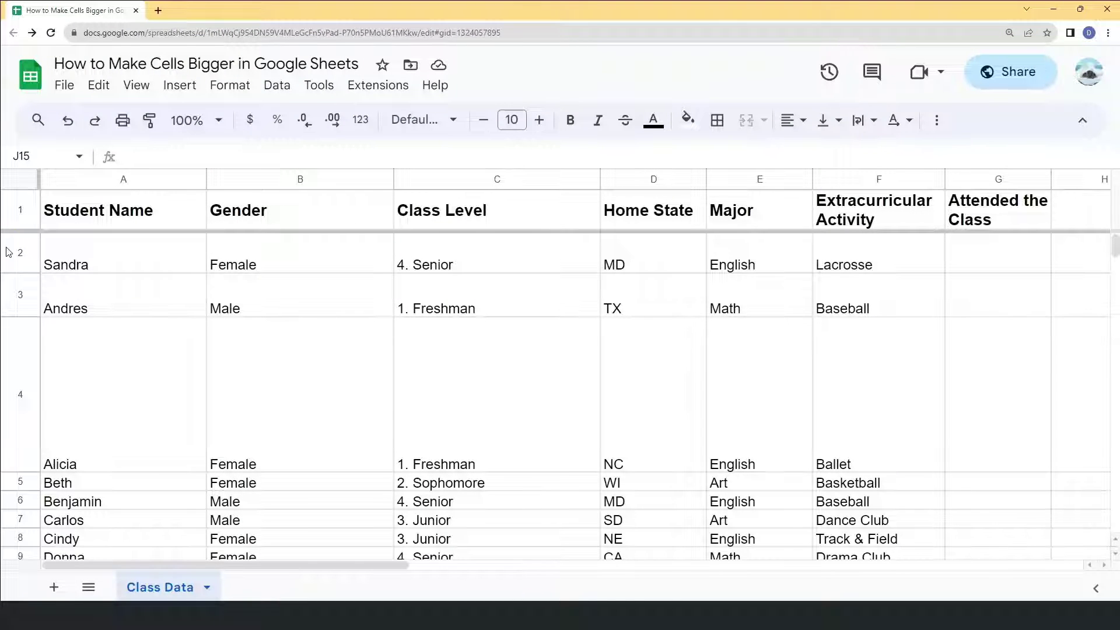
Resize rows 2–10 to a uniform 30-pixel height
left_click_drag(13, 243, 22, 388)
left_click_drag(29, 337, 10, 294)
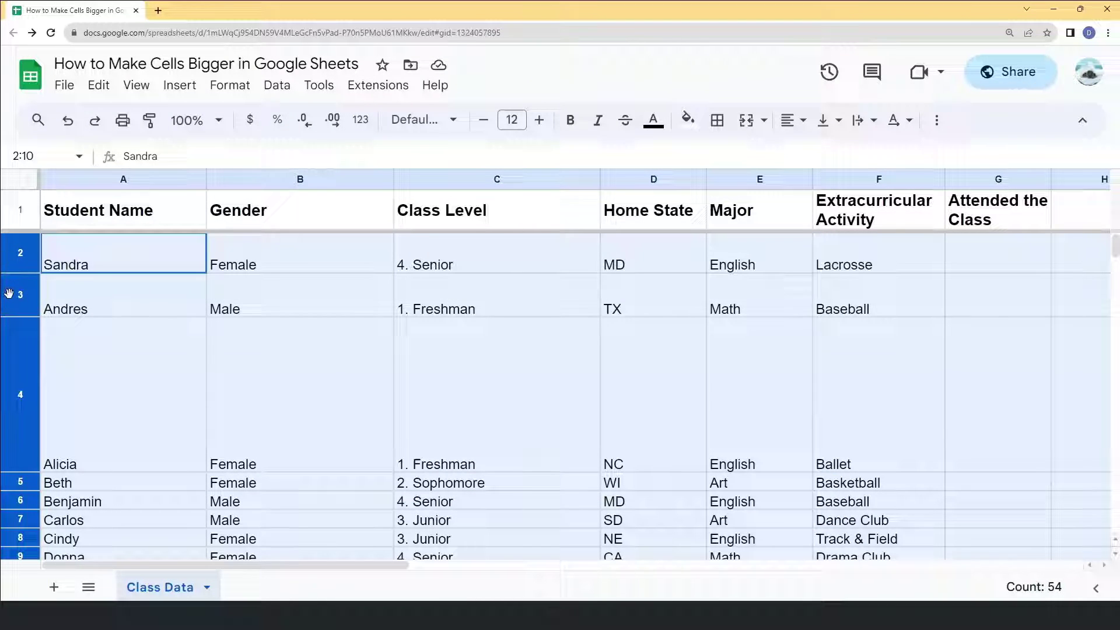
right_click(10, 295)
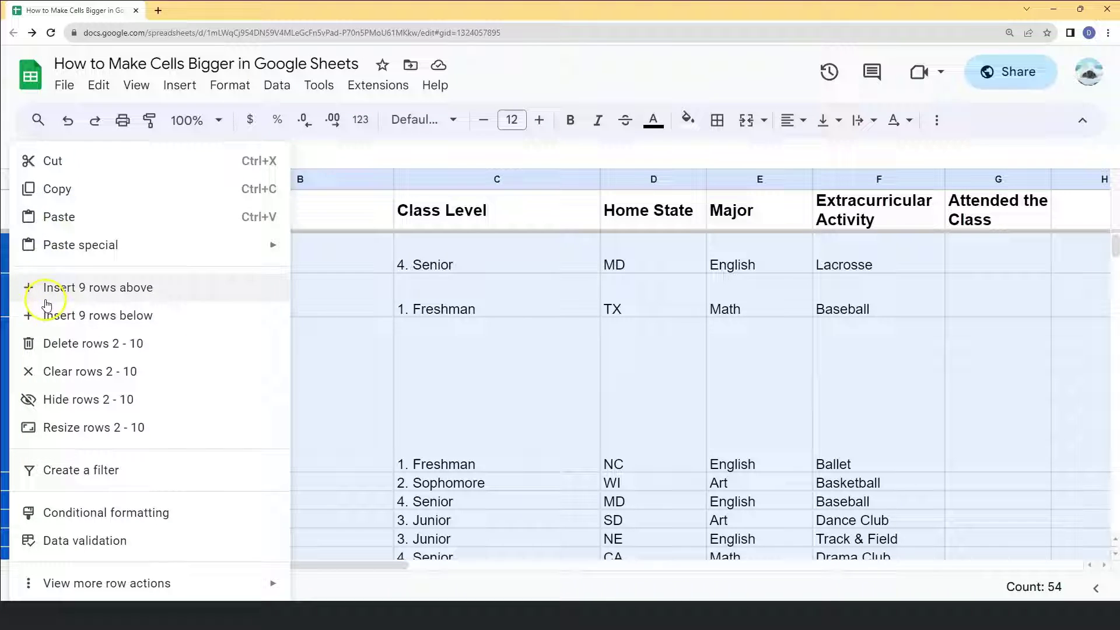
left_click(74, 439)
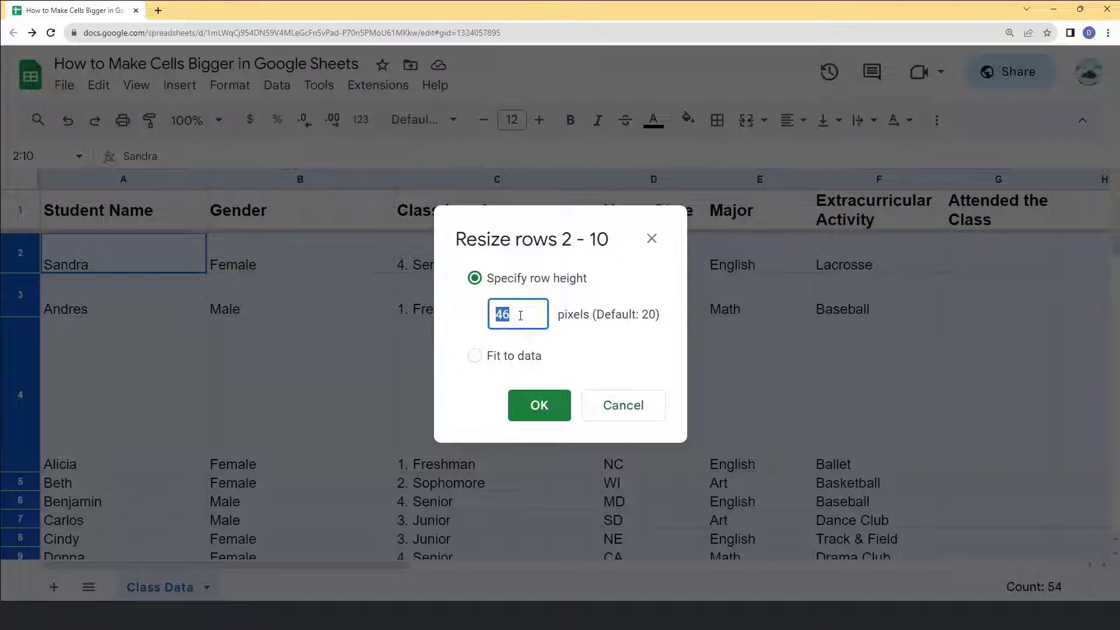
key("BackSpace")
left_click(535, 405)
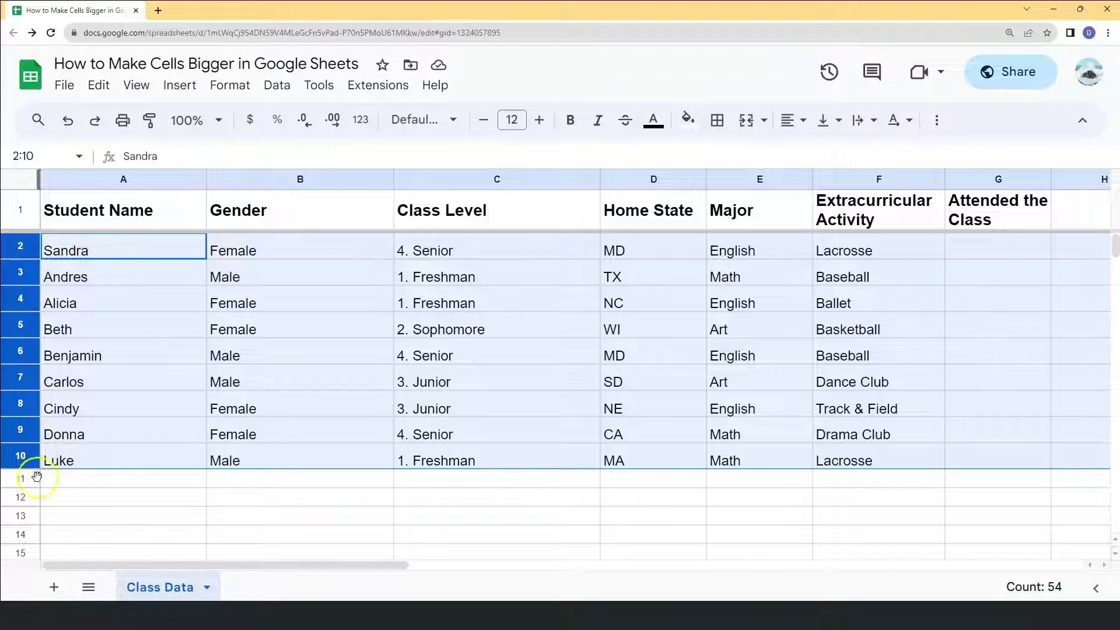
Set columns A through G to an equal width of 120 pixels each
left_click(82, 178)
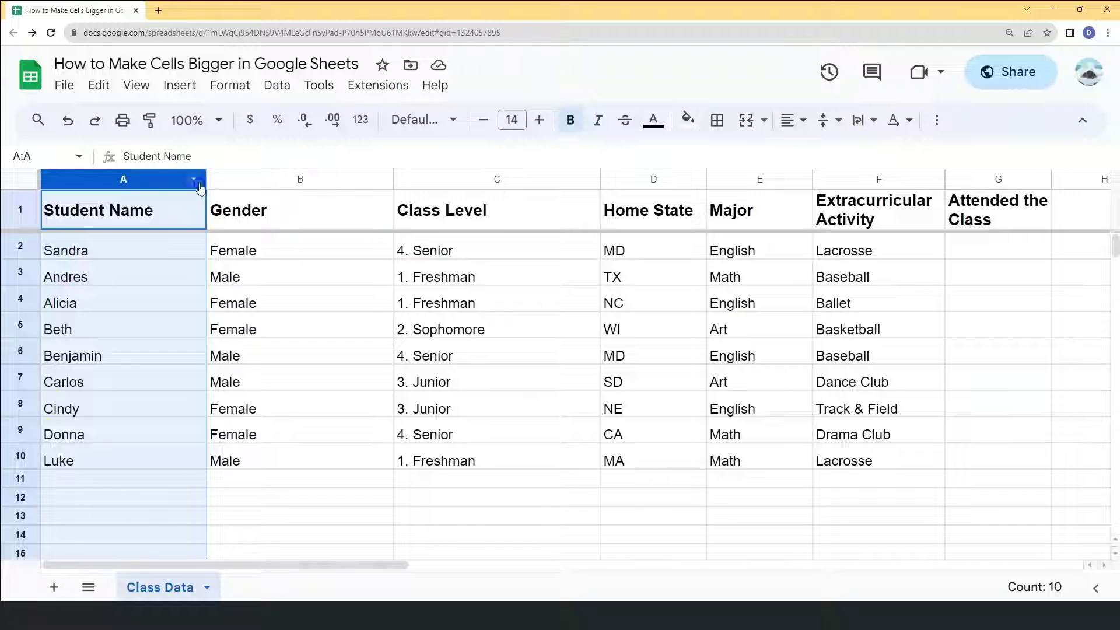
left_click_drag(200, 187, 746, 201)
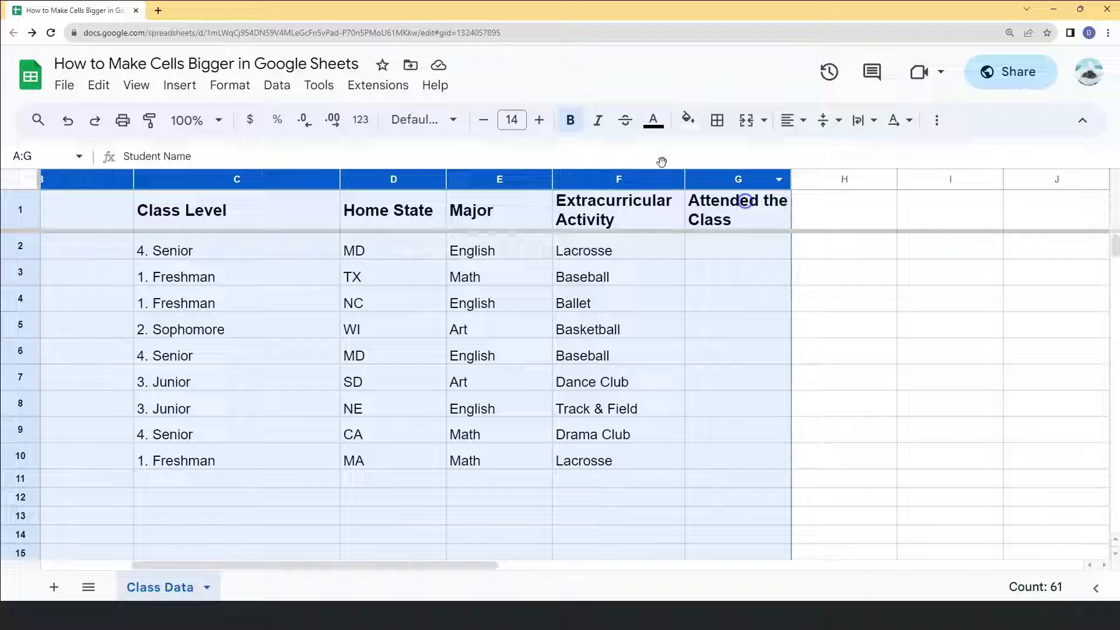
right_click(189, 178)
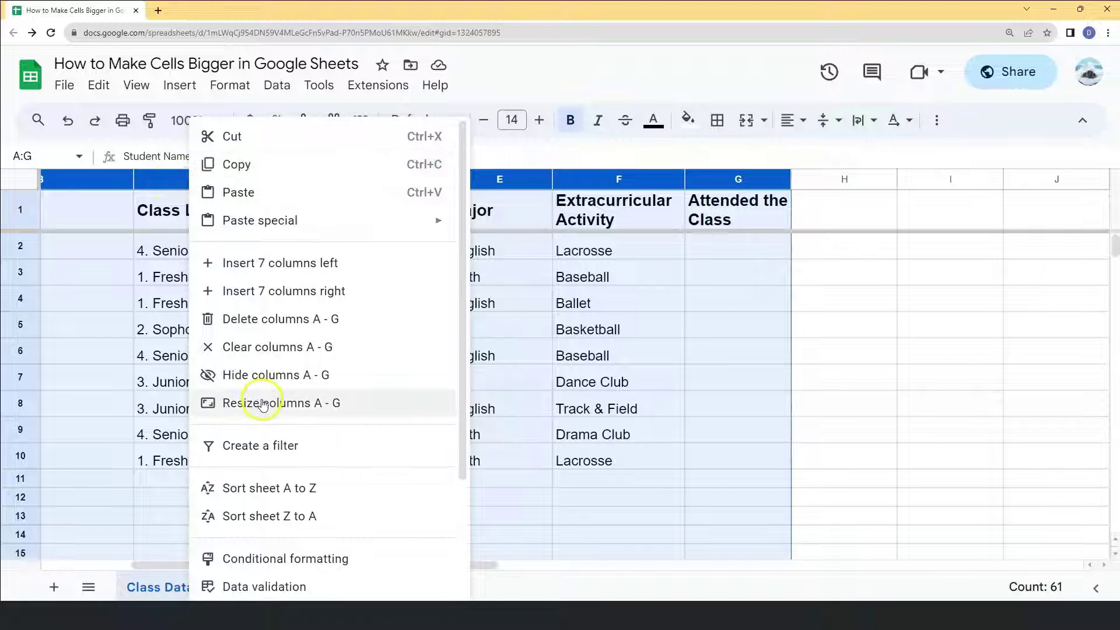
left_click(336, 408)
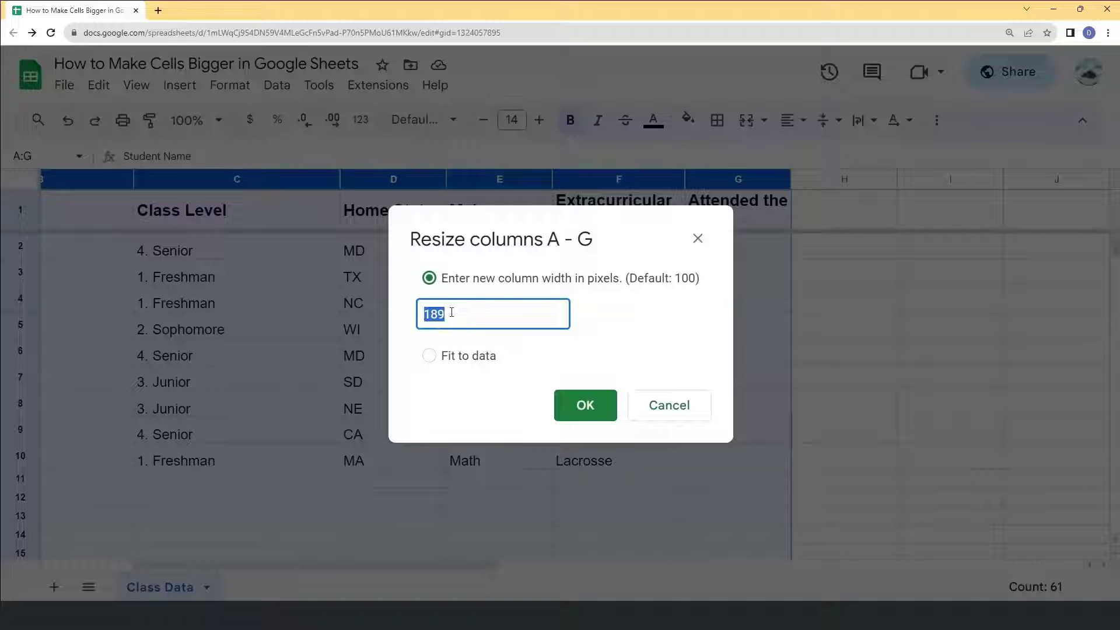
type("120")
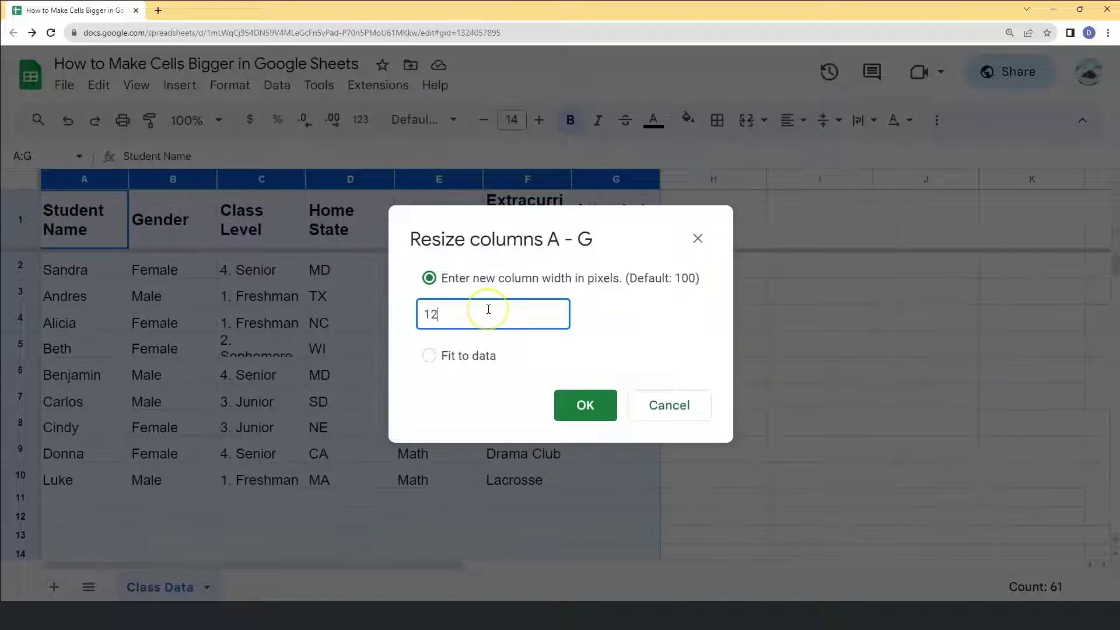
left_click(596, 406)
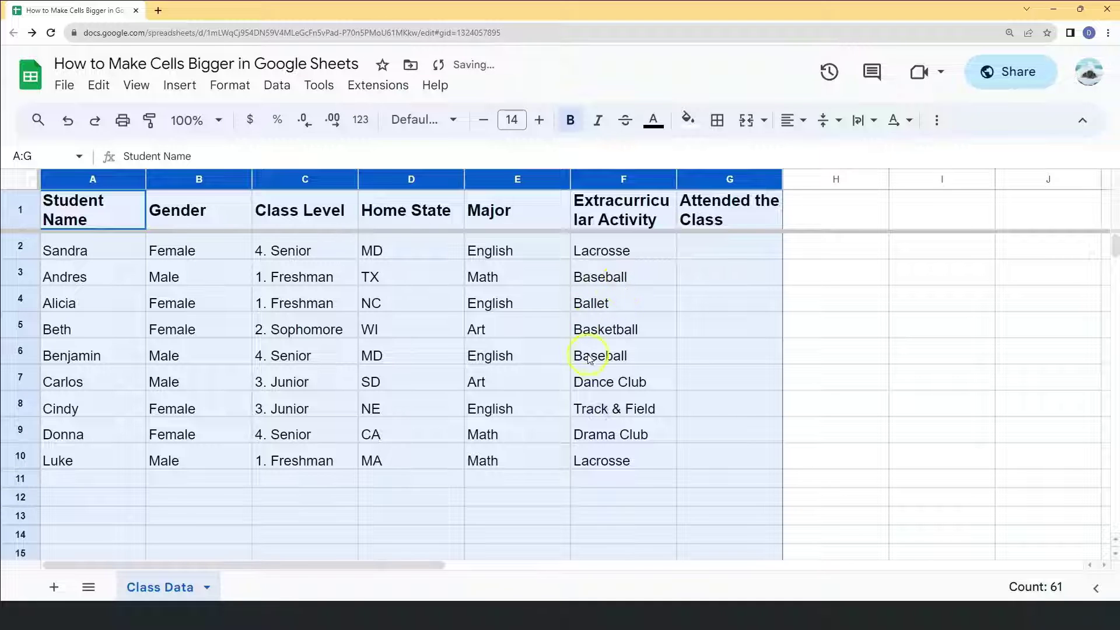
left_click(820, 300)
key("ctrl+a")
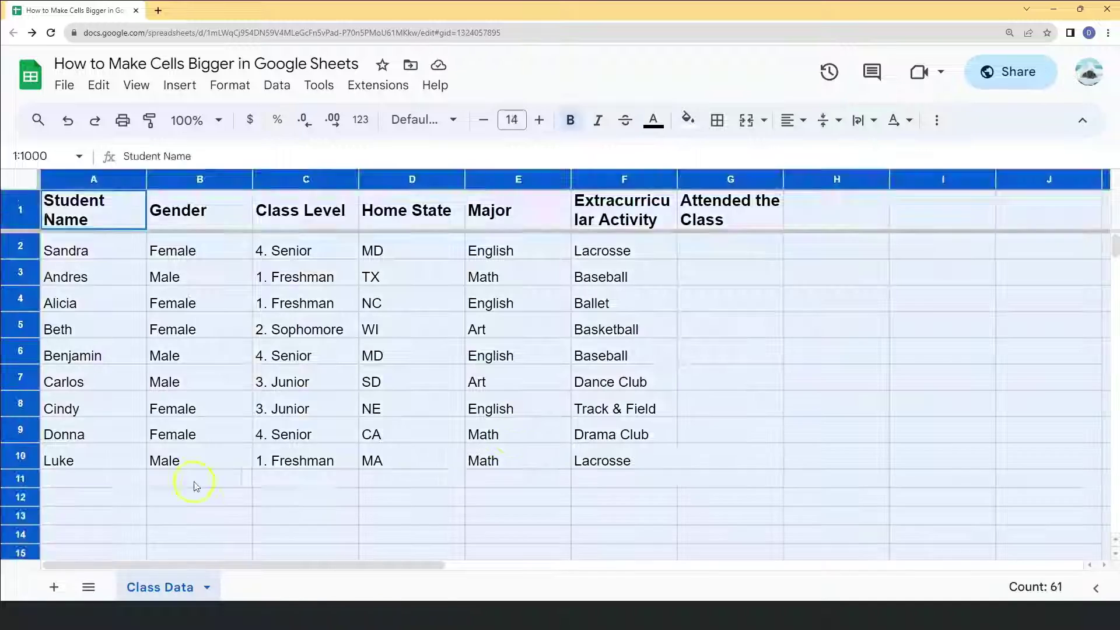
Resize rows 2–10 with the Fit to data option so heights match their contents
left_click_drag(20, 245, 20, 455)
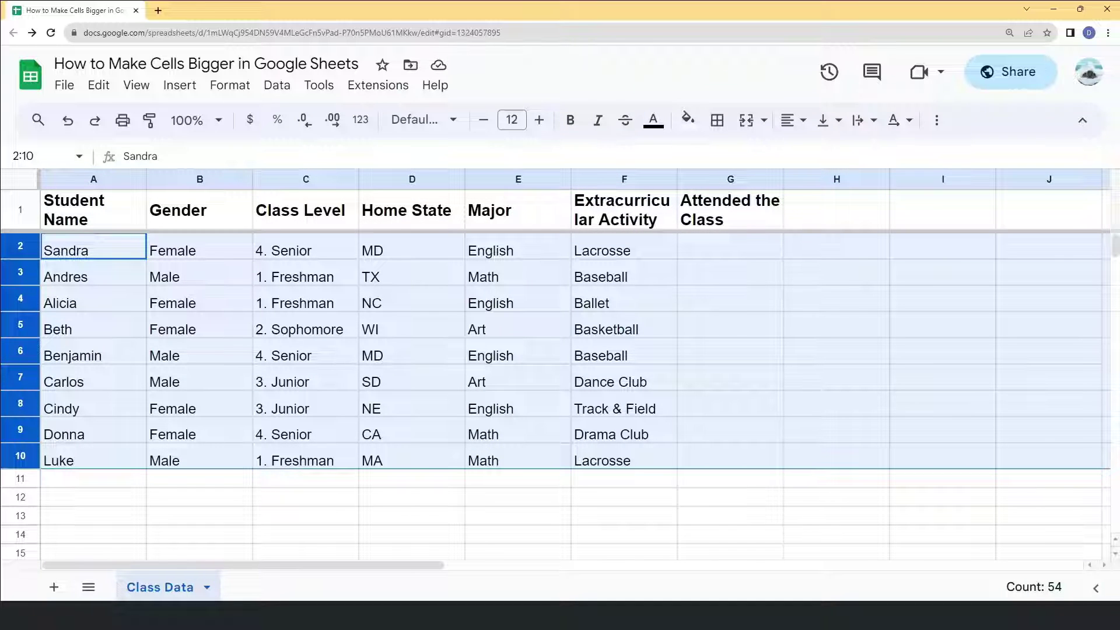
right_click(31, 244)
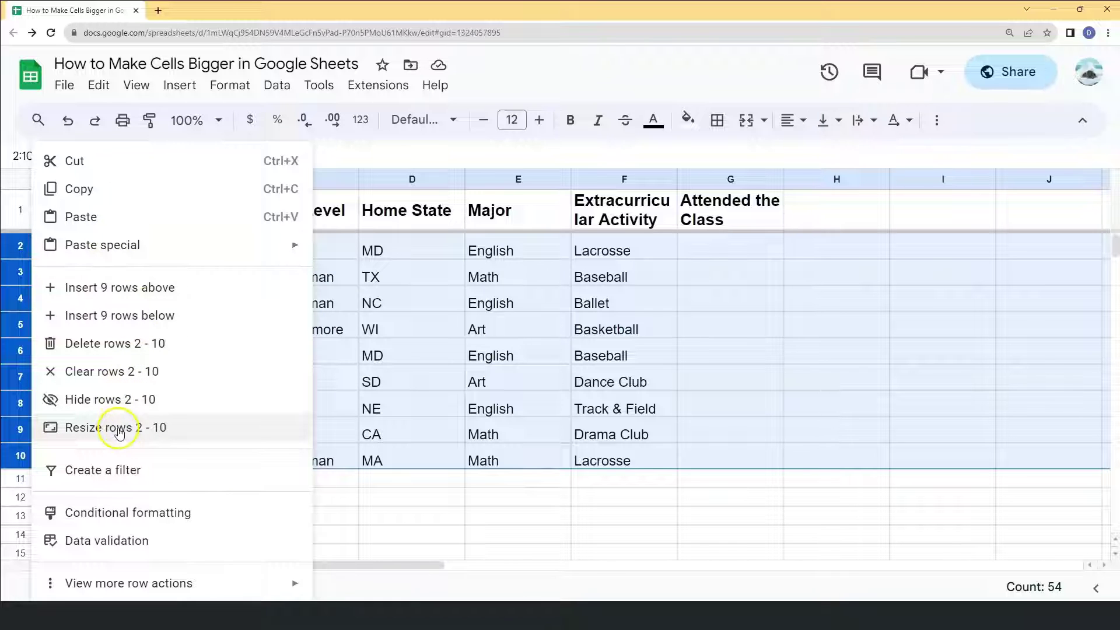
left_click(174, 429)
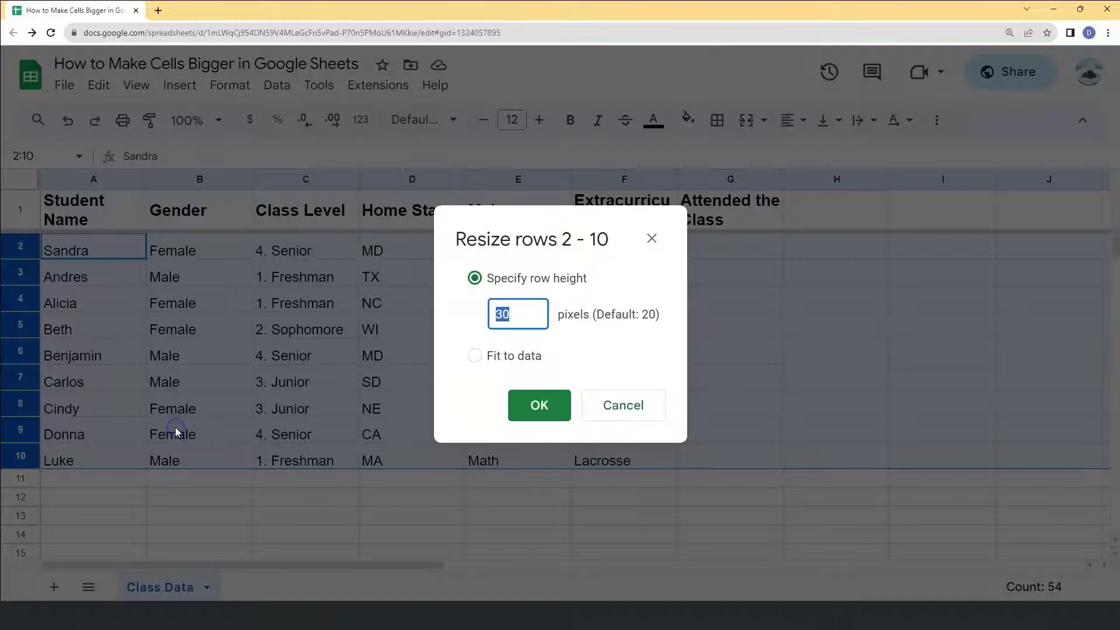
left_click(474, 356)
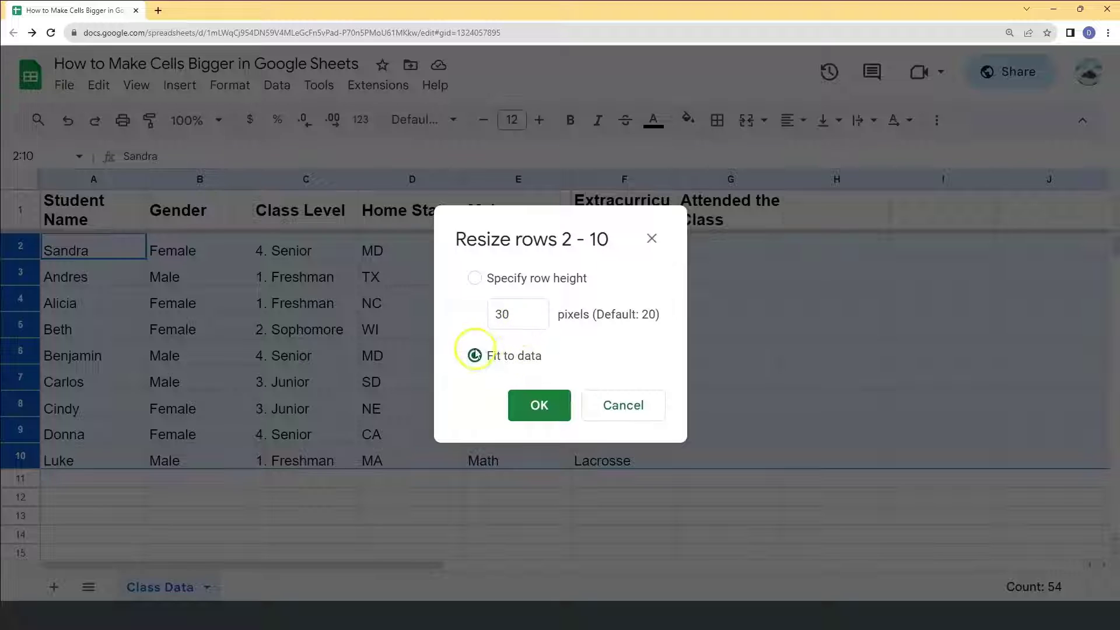
left_click(534, 399)
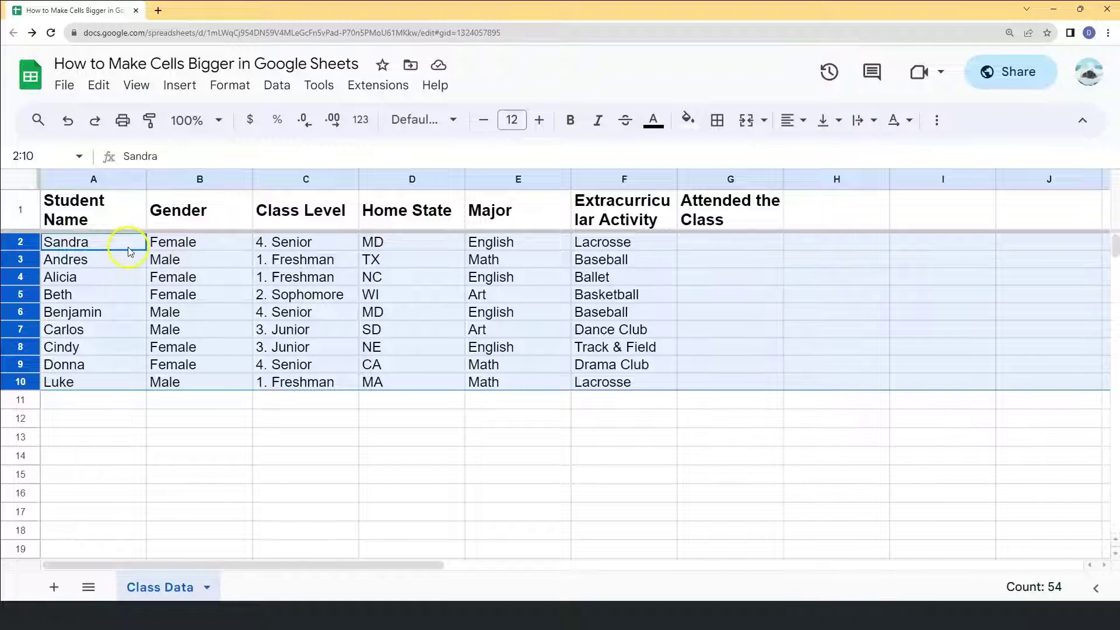
Resize columns A–G with the Fit to data option so widths match their contents
left_click(93, 179)
left_click_drag(139, 179, 698, 208)
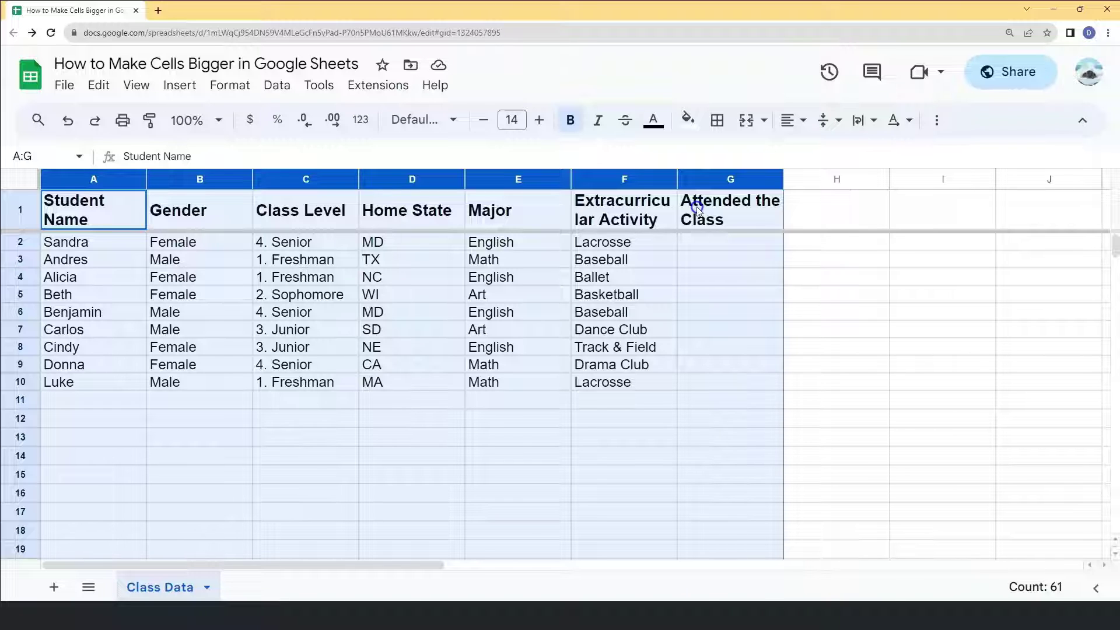
right_click(442, 178)
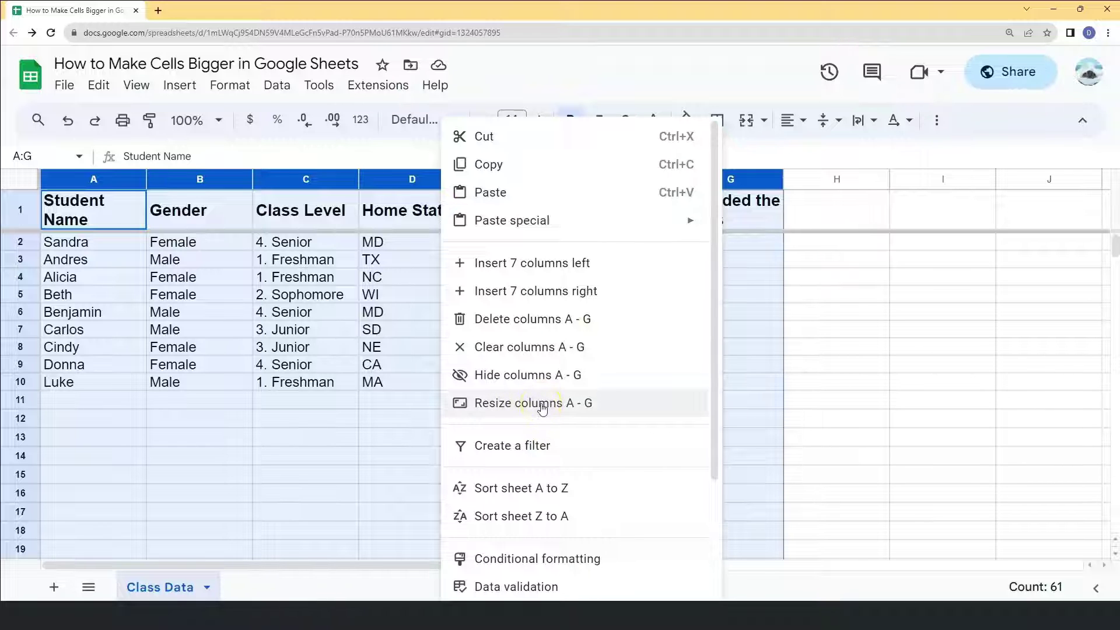
left_click(619, 409)
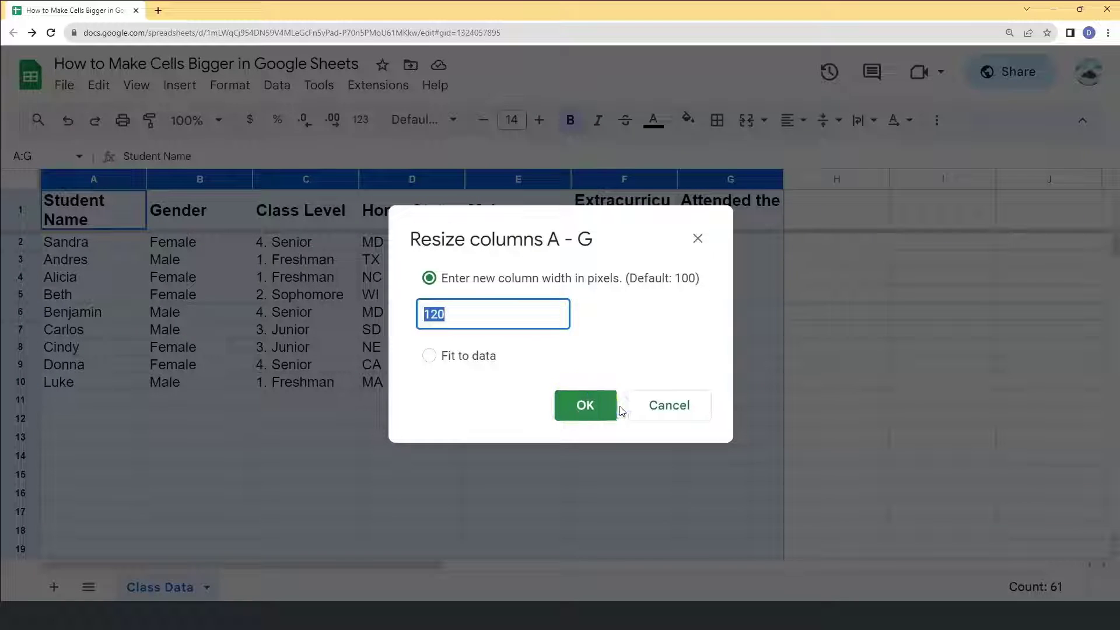
left_click(436, 362)
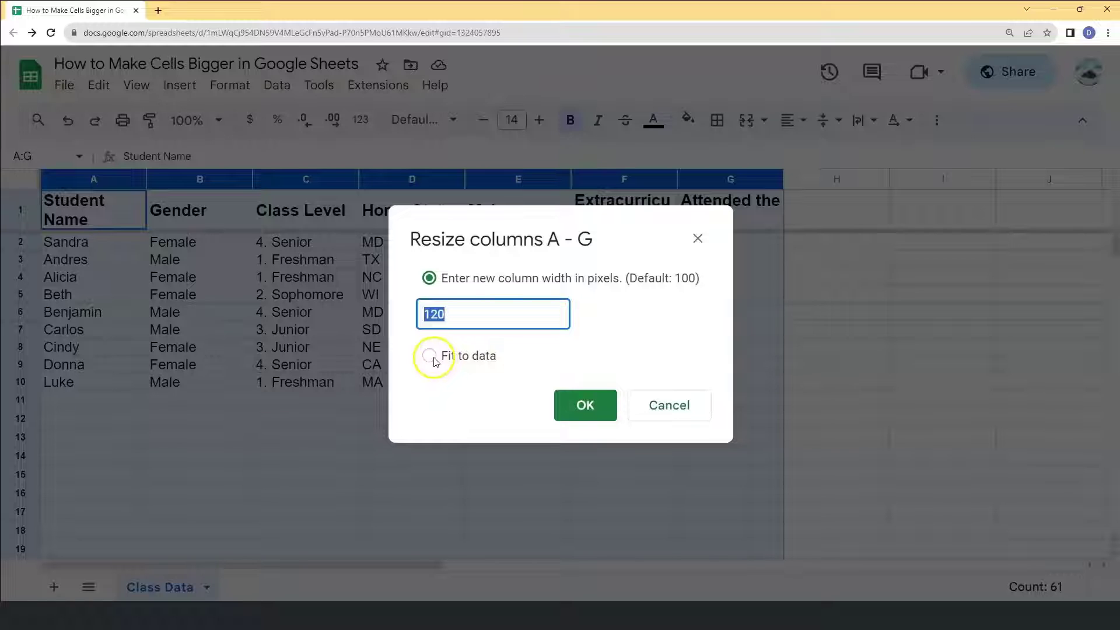
left_click(593, 405)
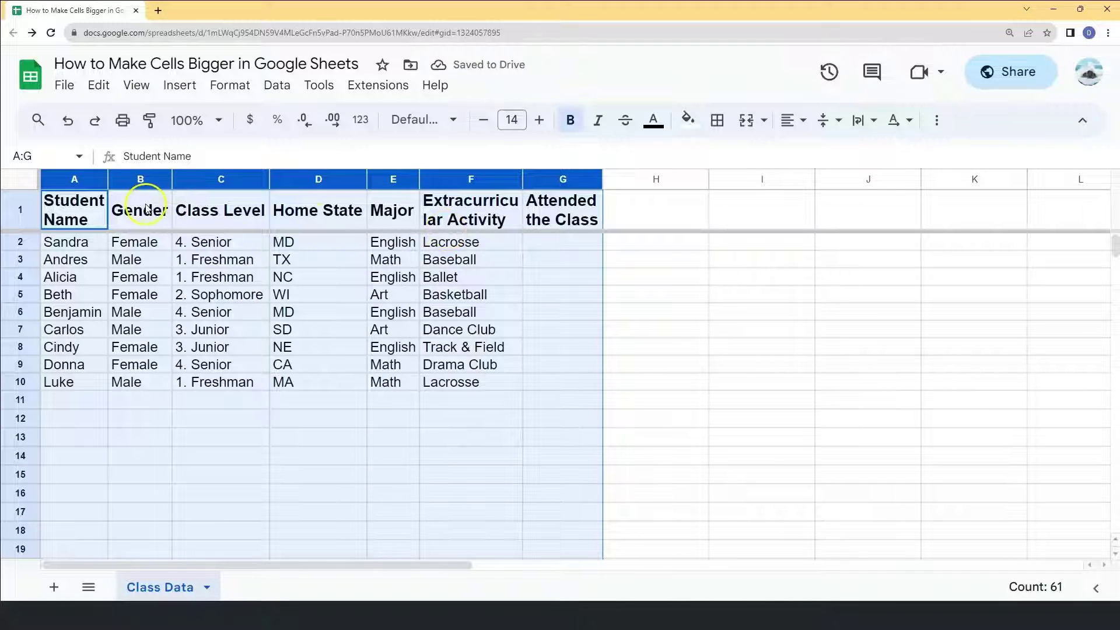
left_click(355, 283)
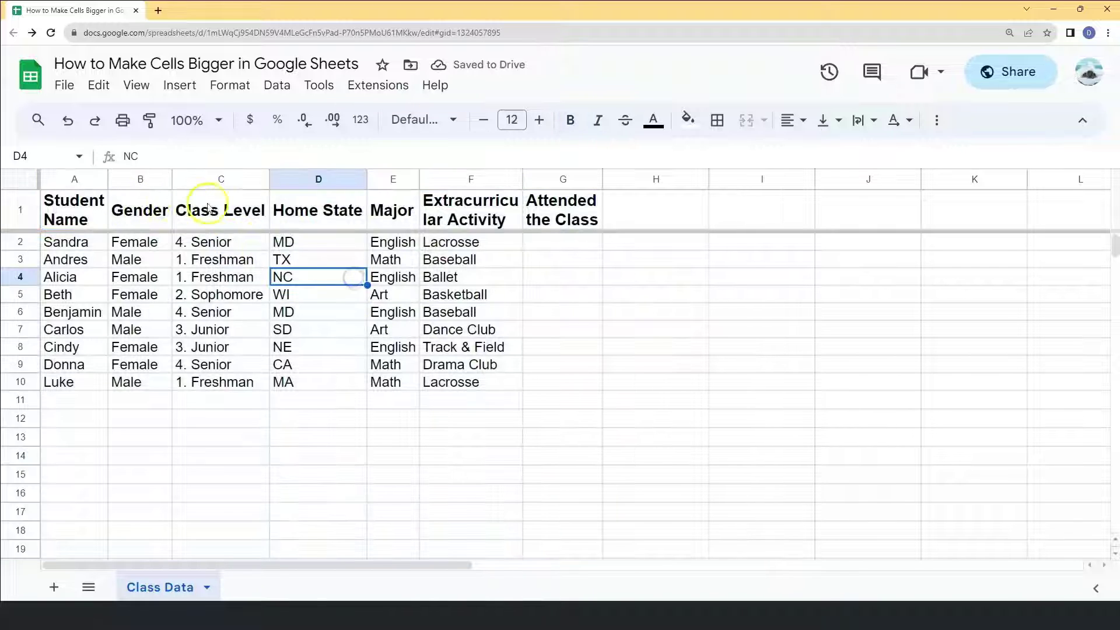
left_click(545, 384)
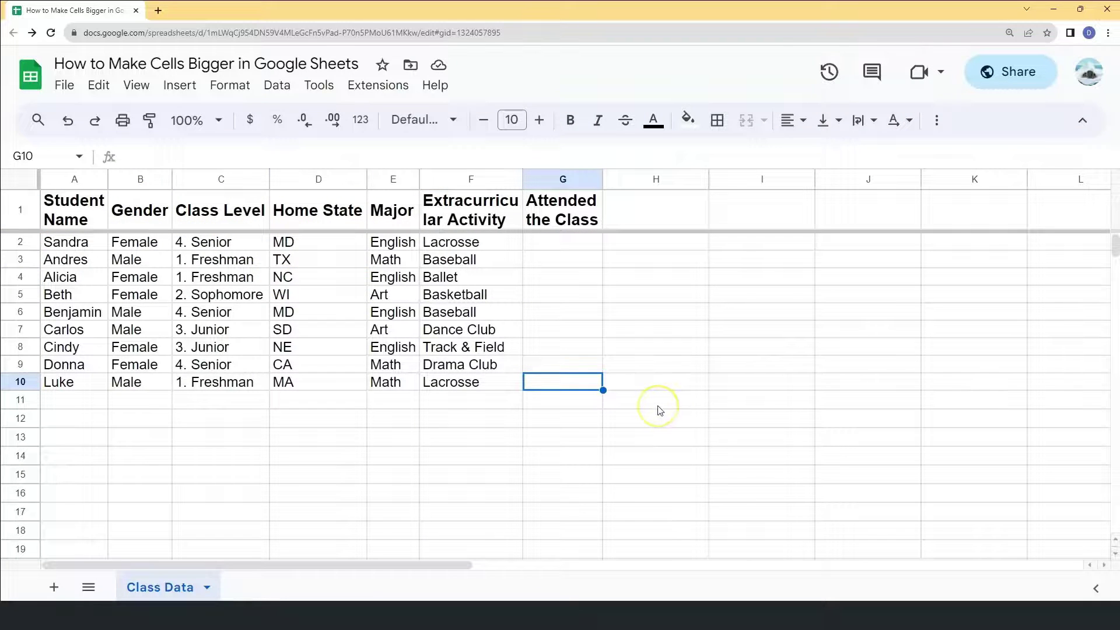